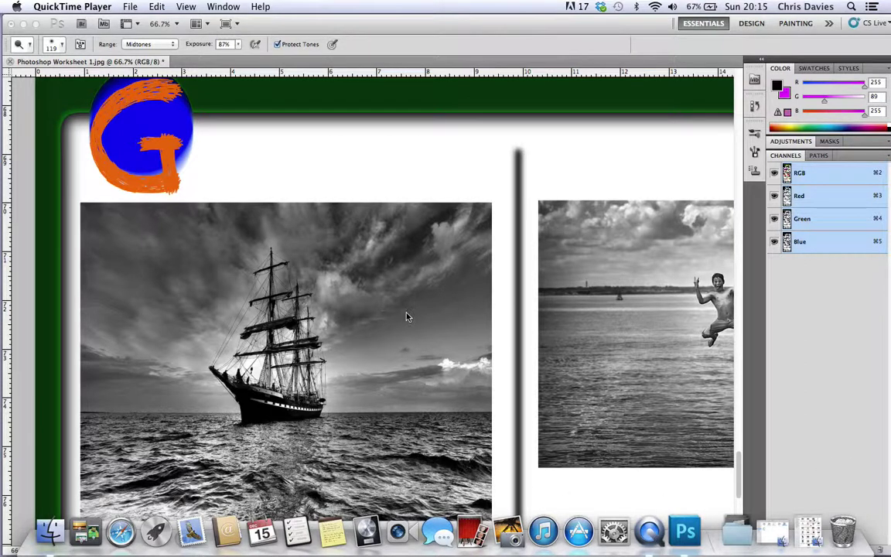
- Outline the sea with a Polygonal Lasso selection along the horizon and the photo's bottom corners
scroll(408, 317, "down", 2)
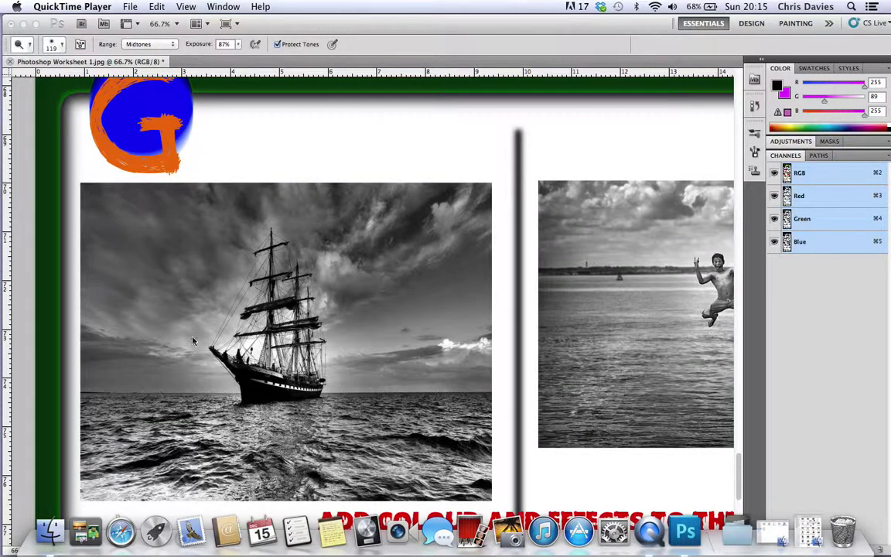
left_click(142, 308)
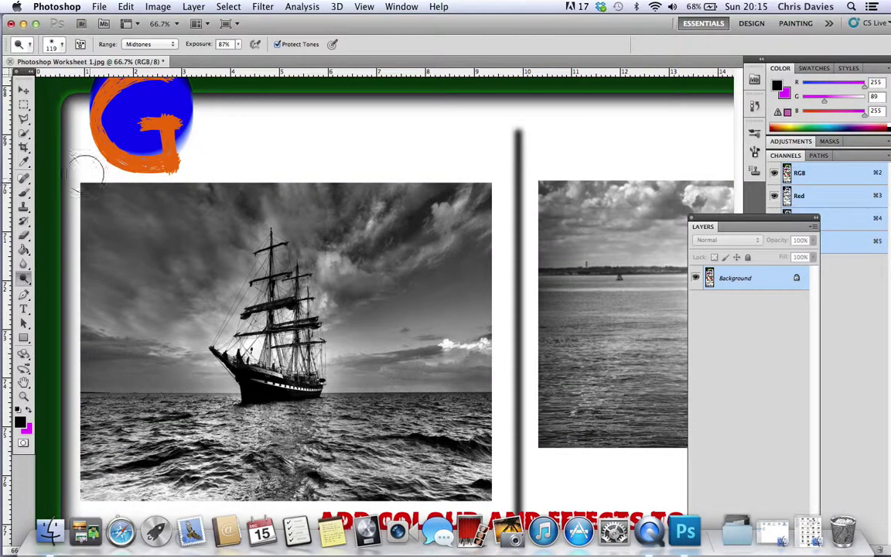
left_click(24, 117)
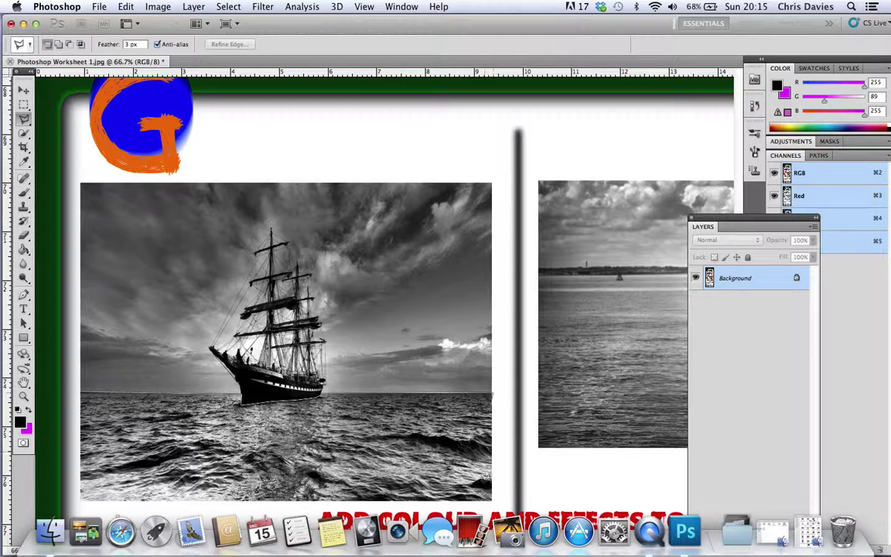
left_click(492, 393)
left_click(492, 502)
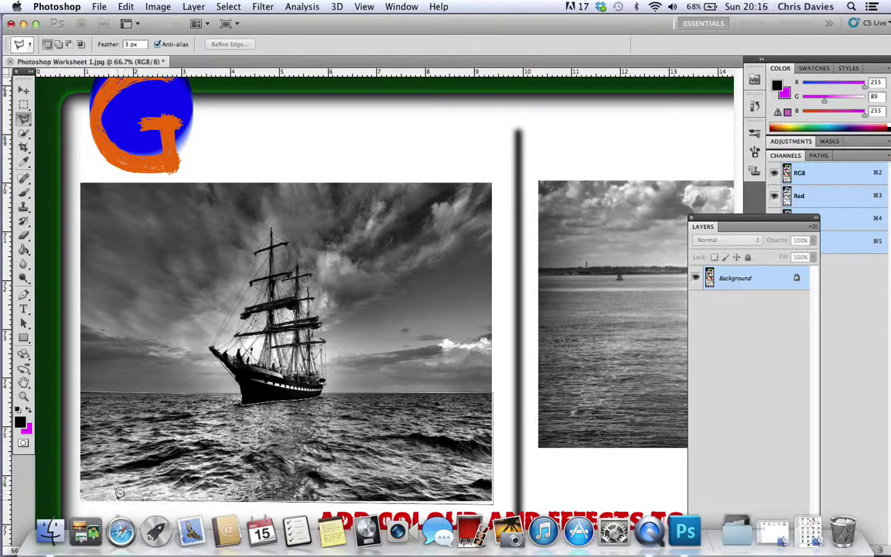
left_click(81, 500)
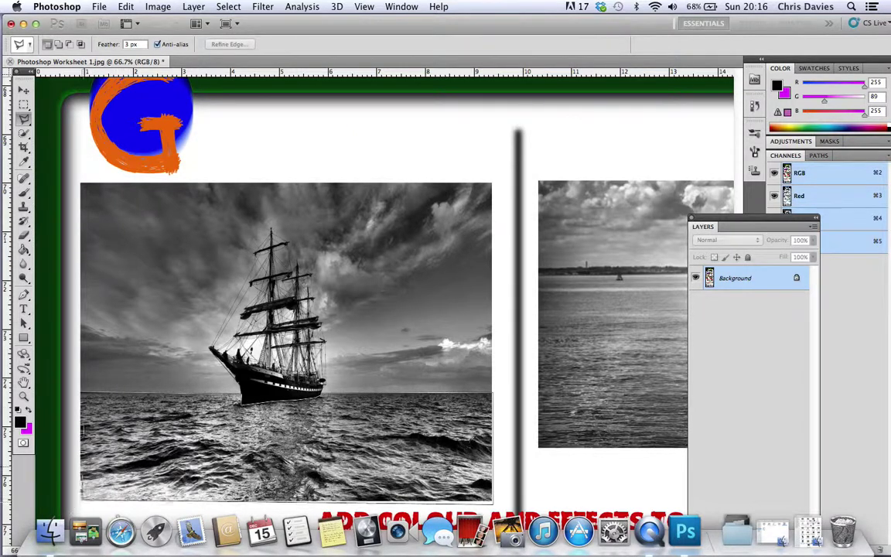
left_click(83, 389)
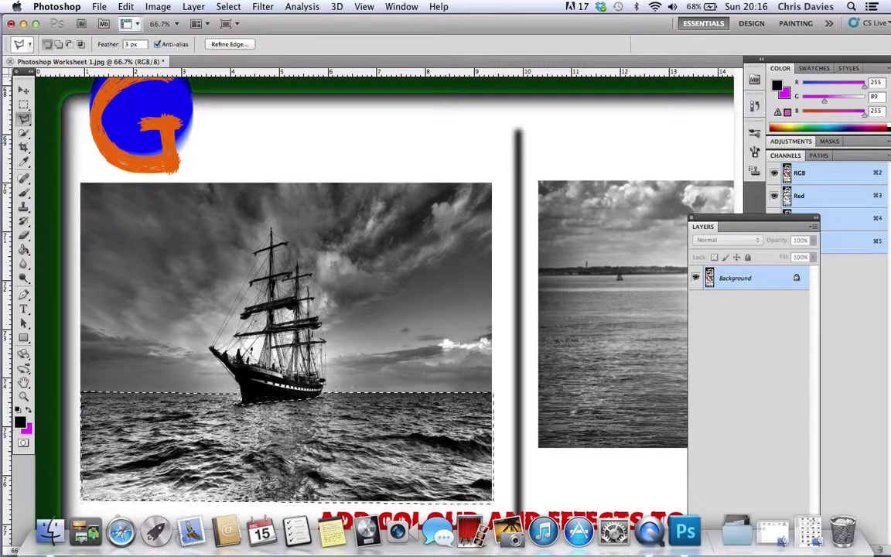
- Colorize the selected sea blue with Hue/Saturation at hue 213 and saturation 62
left_click(161, 6)
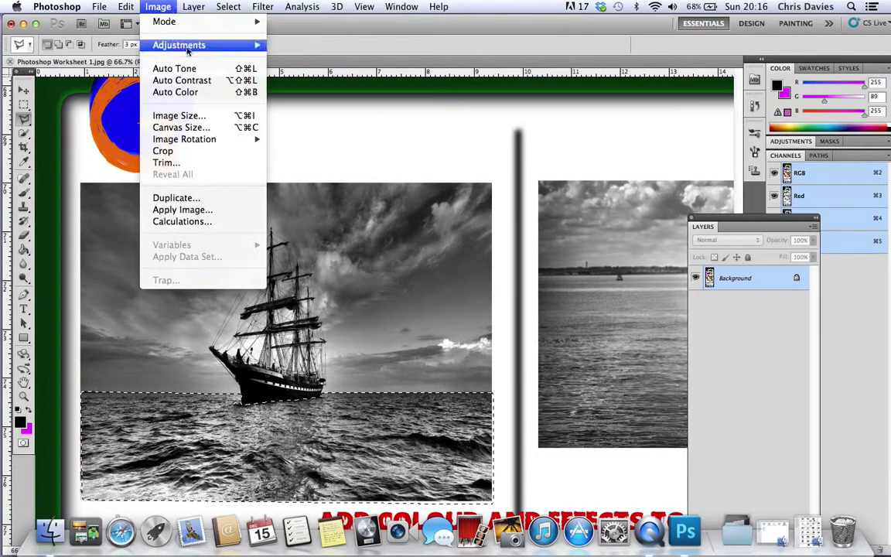
mouse_move(166, 45)
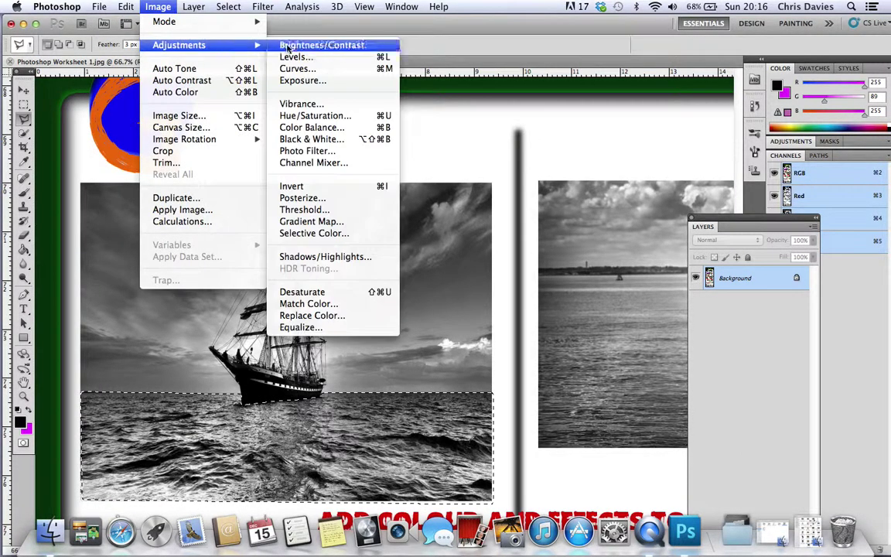
left_click(306, 116)
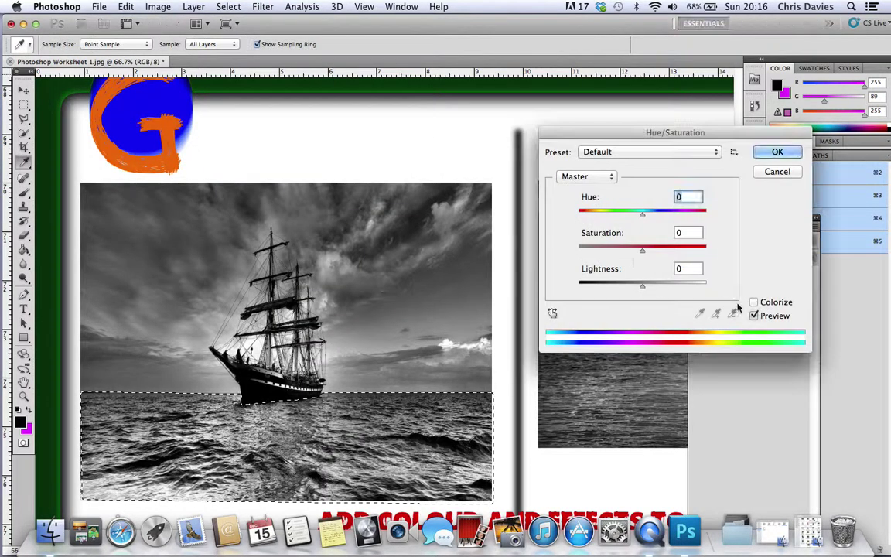
left_click(753, 301)
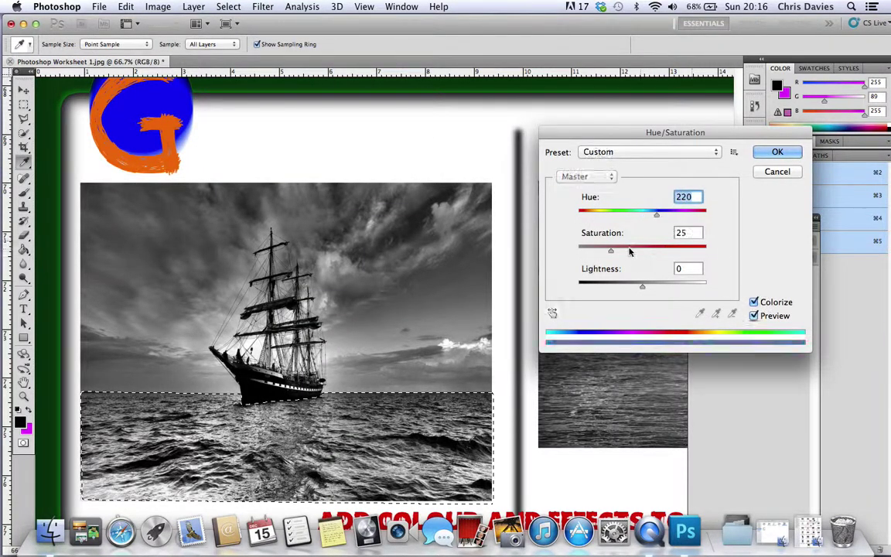
left_click_drag(611, 249, 656, 252)
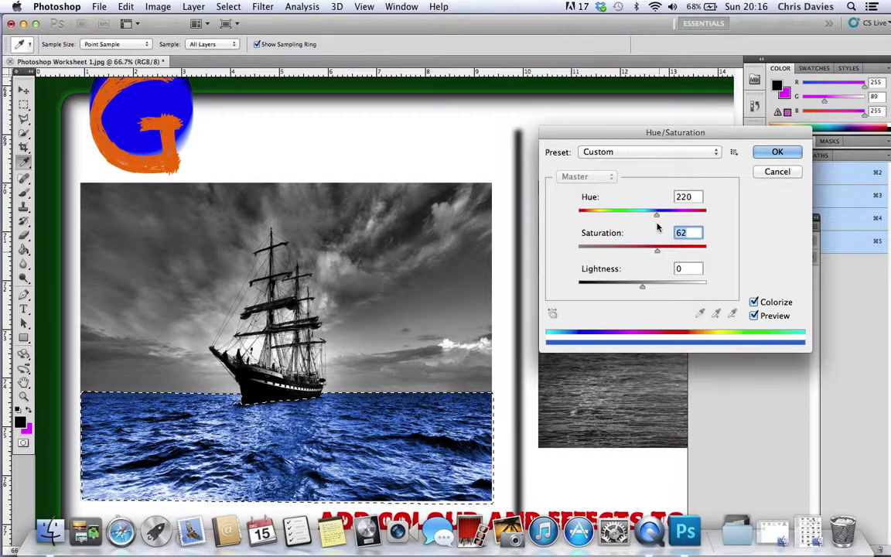
mouse_move(656, 212)
left_mouse_down()
mouse_move(636, 219)
mouse_move(657, 224)
mouse_move(655, 216)
left_mouse_up()
left_click(777, 153)
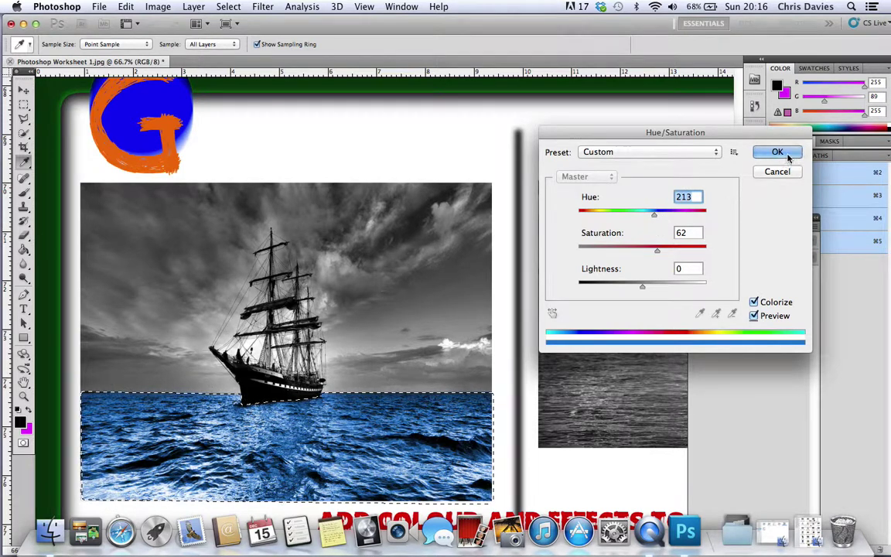
- Deselect the sea selection
key("l")
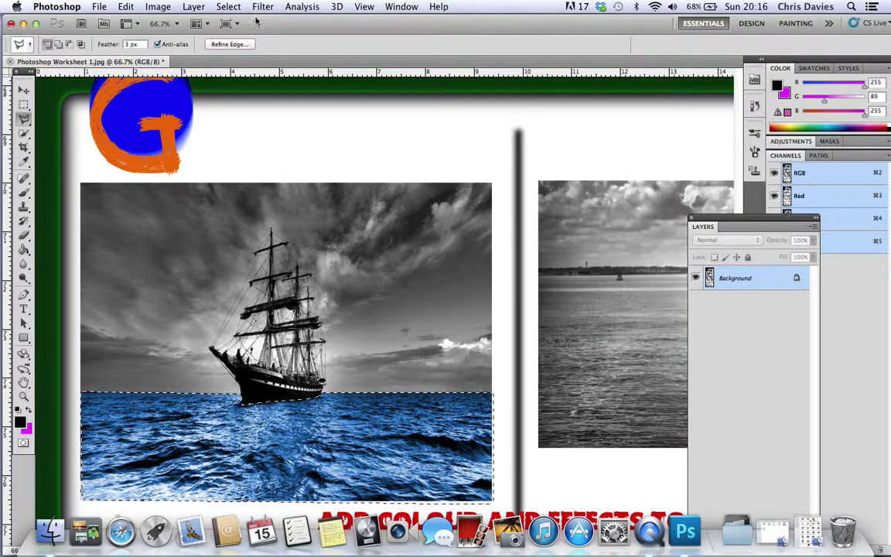
left_click(228, 7)
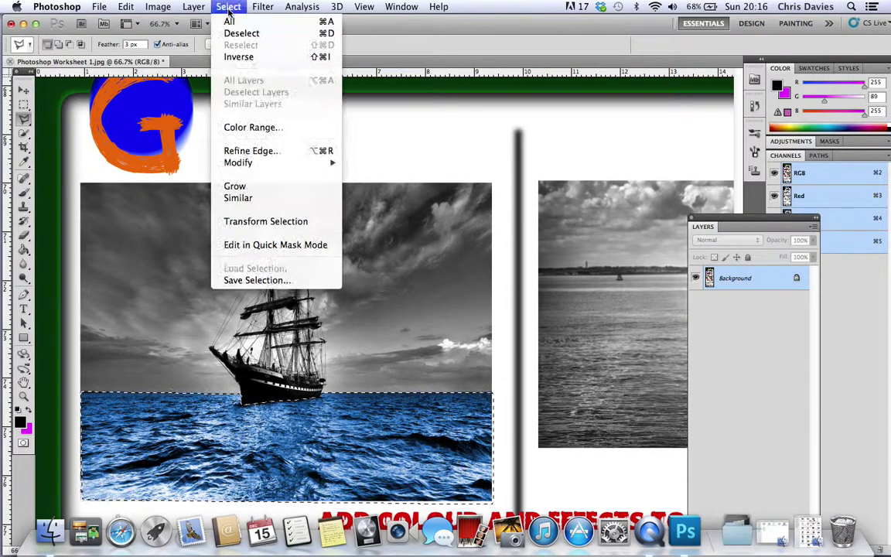
left_click(235, 34)
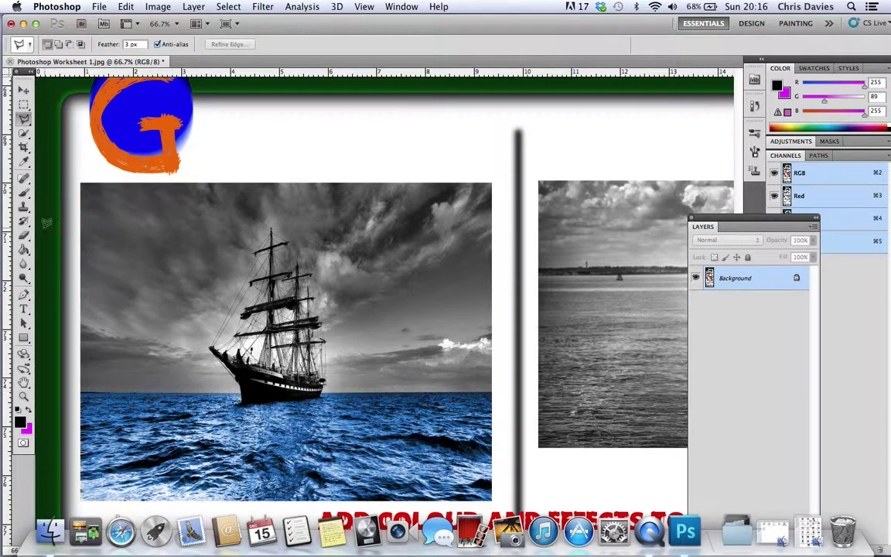
- Set a 94 px toning brush on Midtones and lighten the sky left of the ship's masts
left_click(23, 278)
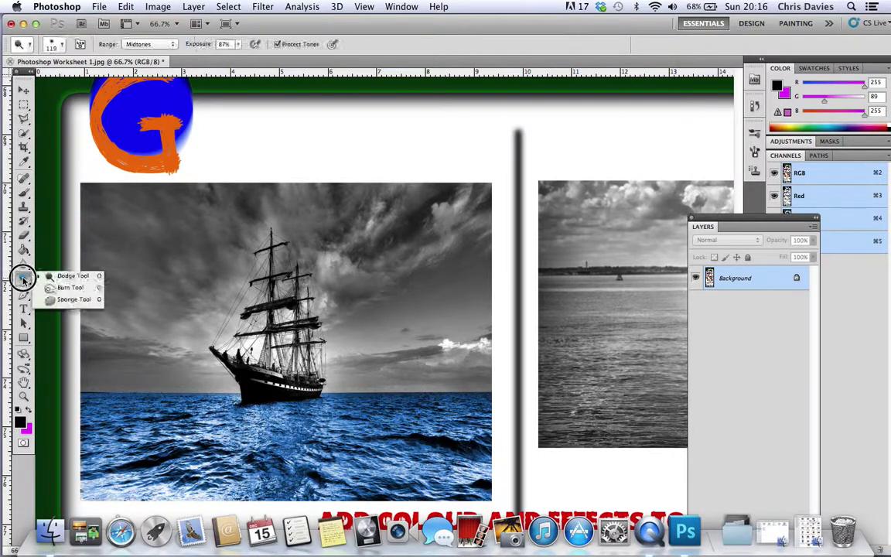
left_click(44, 286)
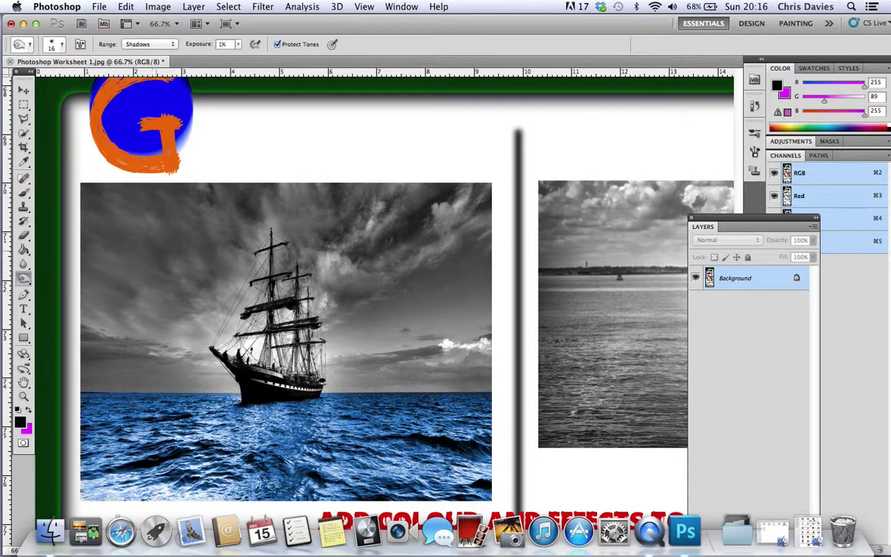
left_click(62, 44)
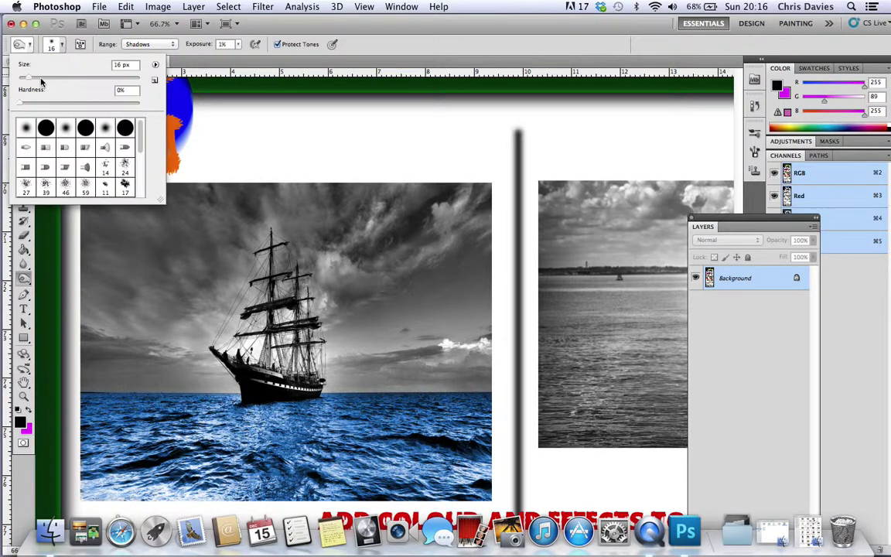
left_click_drag(30, 77, 113, 78)
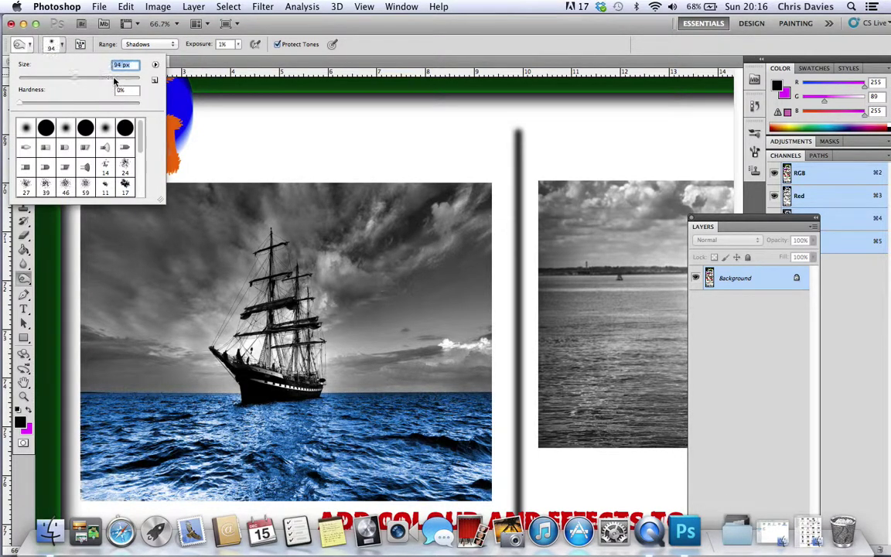
left_click(172, 48)
left_click(171, 46)
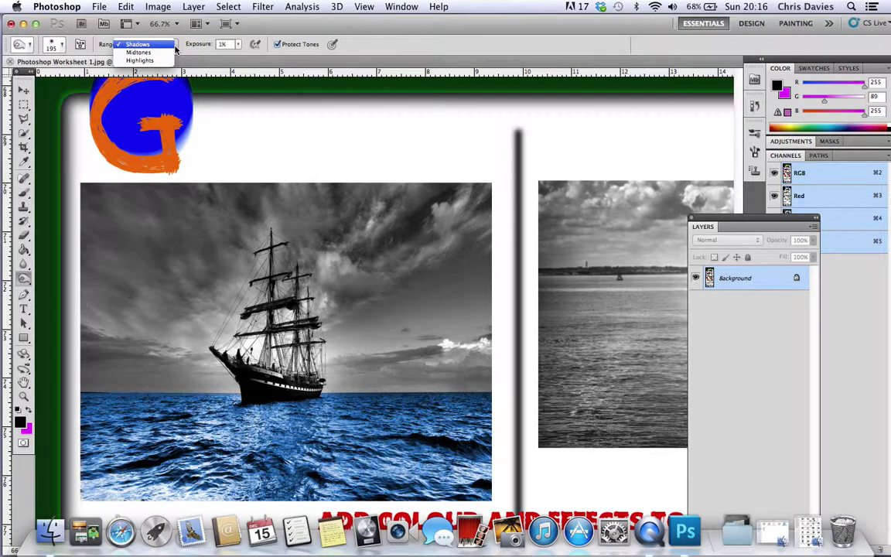
left_click(169, 52)
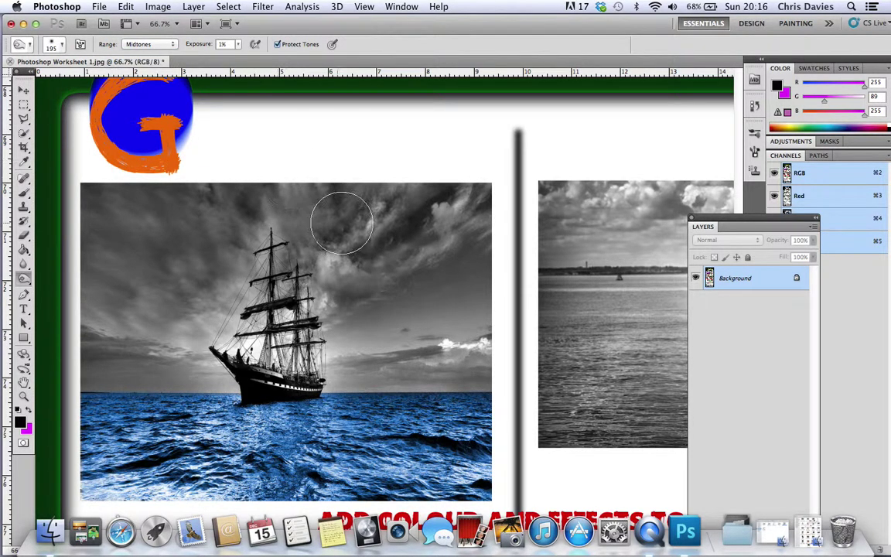
mouse_move(298, 218)
left_mouse_down()
mouse_move(253, 248)
mouse_move(232, 297)
mouse_move(201, 251)
mouse_move(221, 275)
mouse_move(161, 273)
mouse_move(224, 240)
left_mouse_up()
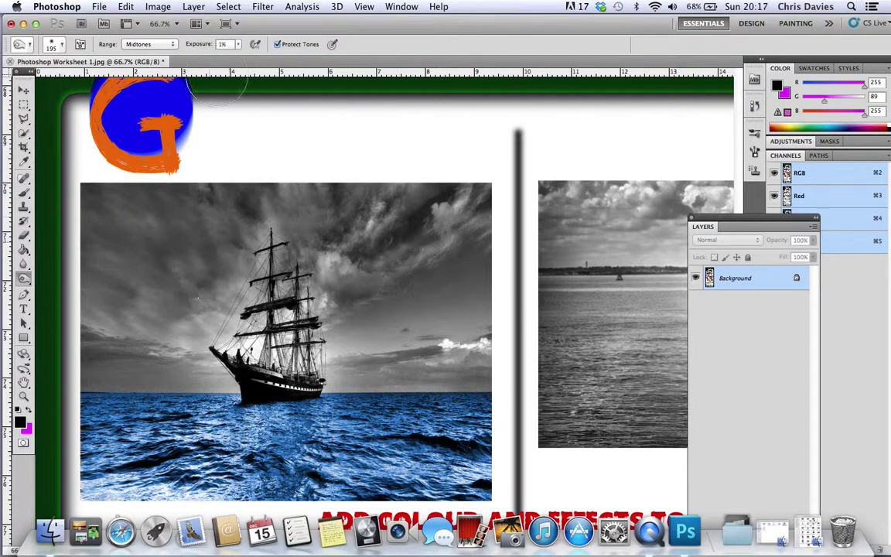
- Raise the brush exposure to 43% and switch its range to Shadows
left_click(238, 44)
left_click_drag(260, 57, 265, 59)
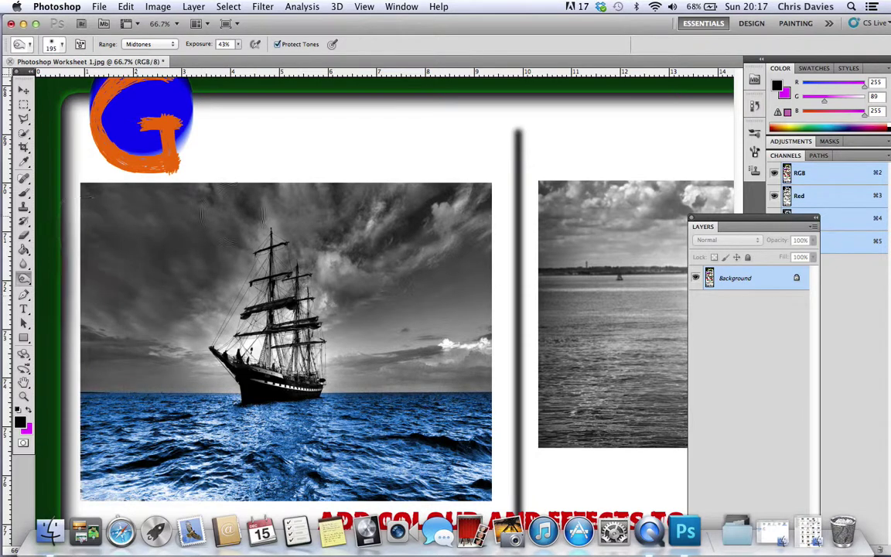
left_click(174, 46)
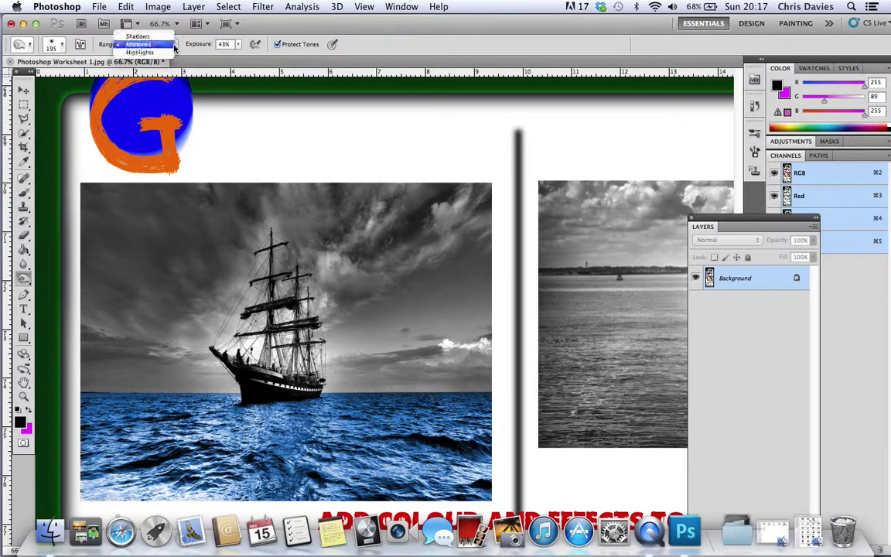
left_click(165, 36)
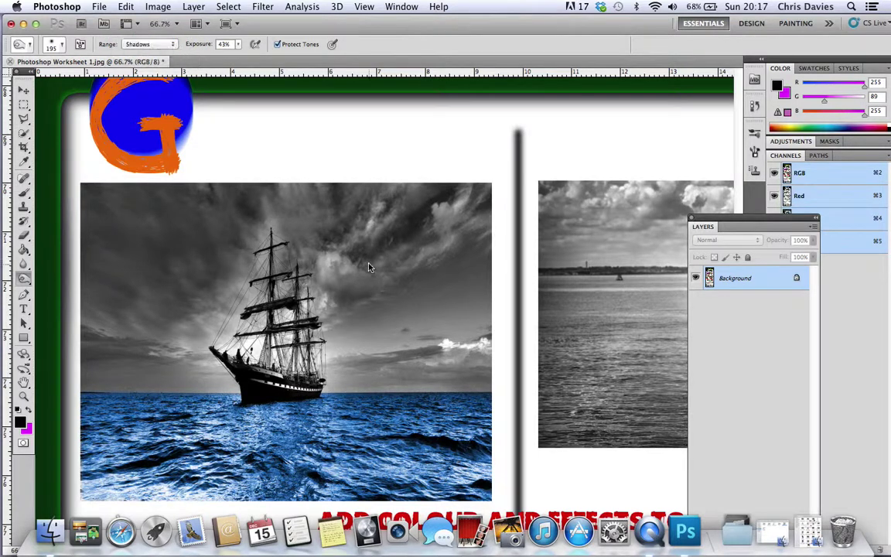
- Burn the sky right of the ship darker, then dodge the sky around the masts
mouse_move(362, 254)
left_mouse_down()
mouse_move(370, 303)
mouse_move(386, 279)
mouse_move(328, 207)
mouse_move(372, 191)
mouse_move(477, 199)
mouse_move(459, 211)
mouse_move(407, 304)
mouse_move(411, 318)
mouse_move(373, 314)
mouse_move(358, 323)
mouse_move(474, 303)
mouse_move(264, 211)
mouse_move(214, 229)
mouse_move(222, 253)
mouse_move(179, 192)
mouse_move(128, 202)
mouse_move(125, 324)
mouse_move(178, 328)
mouse_move(208, 278)
mouse_move(106, 355)
mouse_move(199, 279)
mouse_move(420, 313)
mouse_move(178, 324)
mouse_move(480, 363)
mouse_move(537, 358)
mouse_move(513, 358)
mouse_move(471, 284)
left_mouse_up()
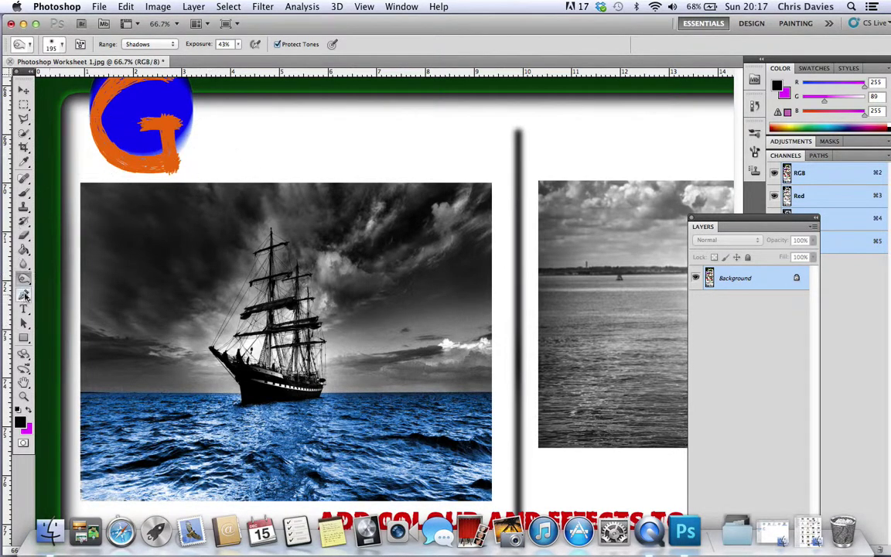
left_click_drag(28, 285, 61, 272)
mouse_move(240, 310)
left_mouse_down()
mouse_move(260, 254)
mouse_move(268, 261)
mouse_move(224, 307)
mouse_move(319, 208)
mouse_move(245, 287)
mouse_move(302, 307)
mouse_move(254, 282)
mouse_move(235, 292)
mouse_move(215, 350)
mouse_move(209, 341)
mouse_move(276, 341)
mouse_move(396, 273)
mouse_move(371, 298)
mouse_move(333, 265)
mouse_move(448, 335)
mouse_move(470, 334)
mouse_move(411, 242)
mouse_move(339, 256)
mouse_move(291, 222)
mouse_move(302, 258)
left_mouse_up()
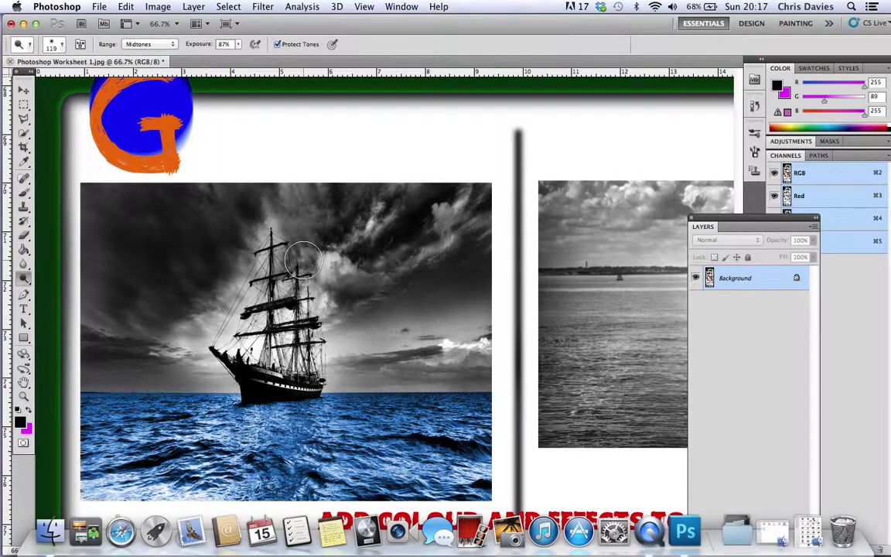
- Pick the Quick Selection Tool to select the sky down to the horizon
left_click(19, 133)
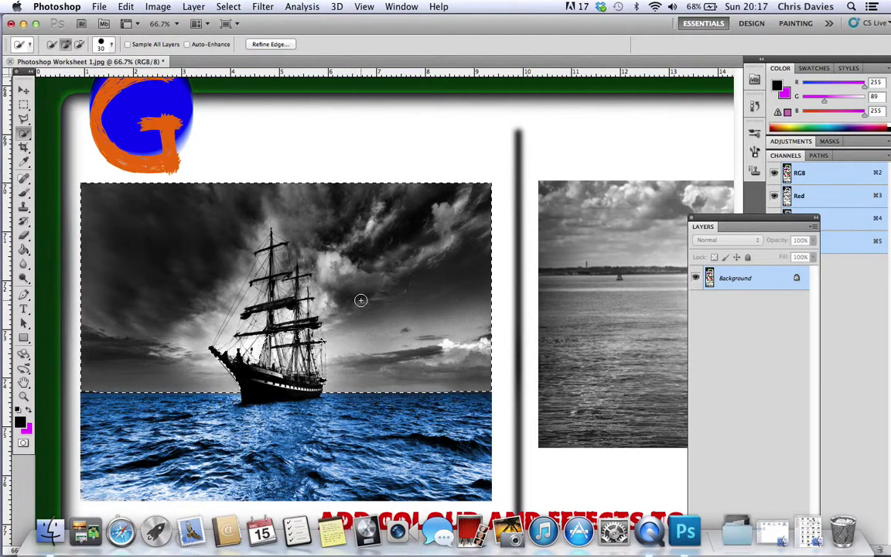
- Colorize the sky with Hue/Saturation, shifting hue to a warm red near 351 with low saturation
left_click(156, 7)
mouse_move(182, 45)
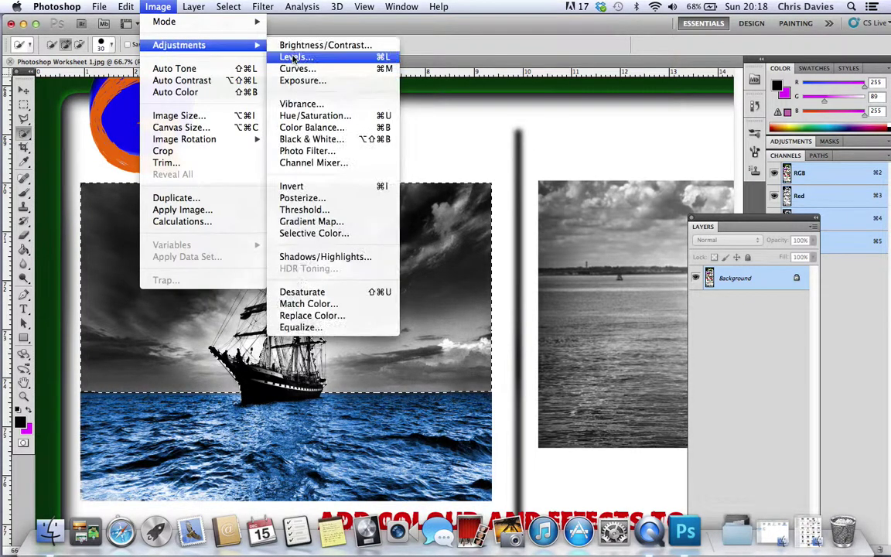
left_click(325, 116)
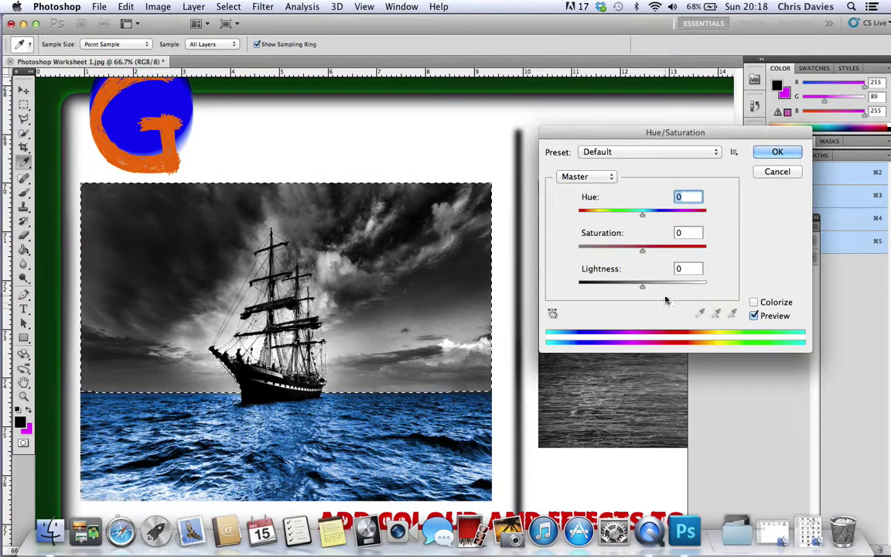
left_click(754, 303)
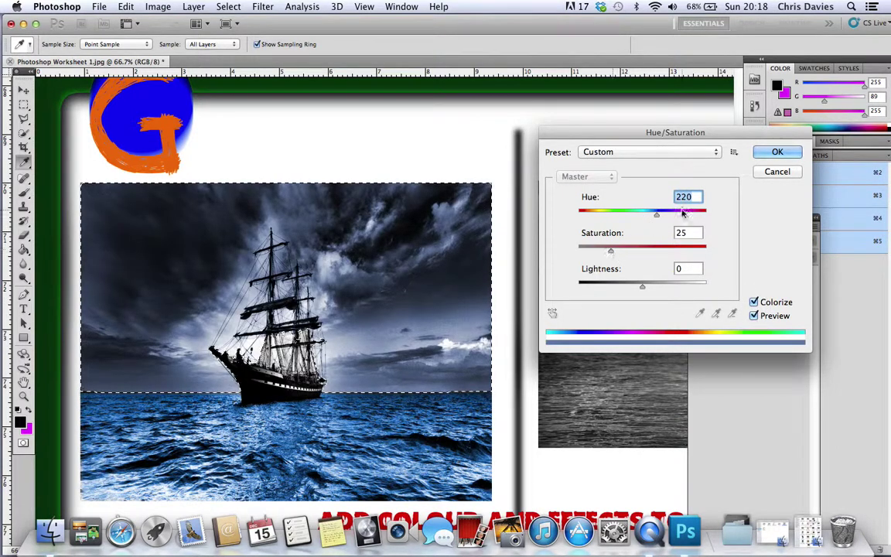
left_click(649, 217)
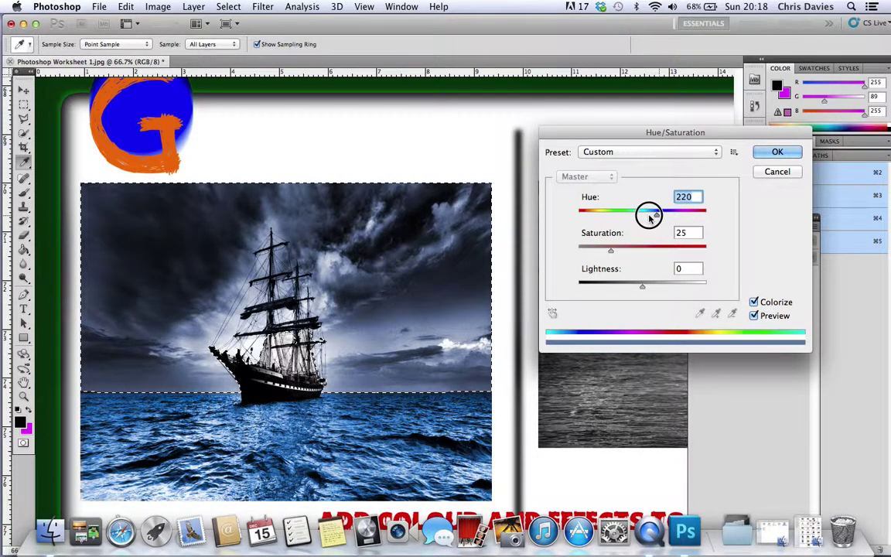
left_click_drag(649, 216, 702, 224)
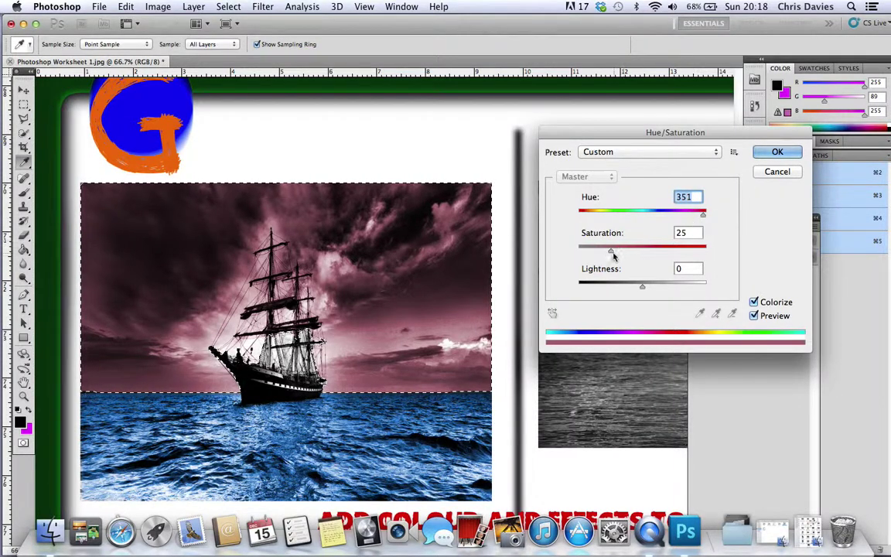
left_click_drag(611, 250, 588, 251)
left_click(756, 154)
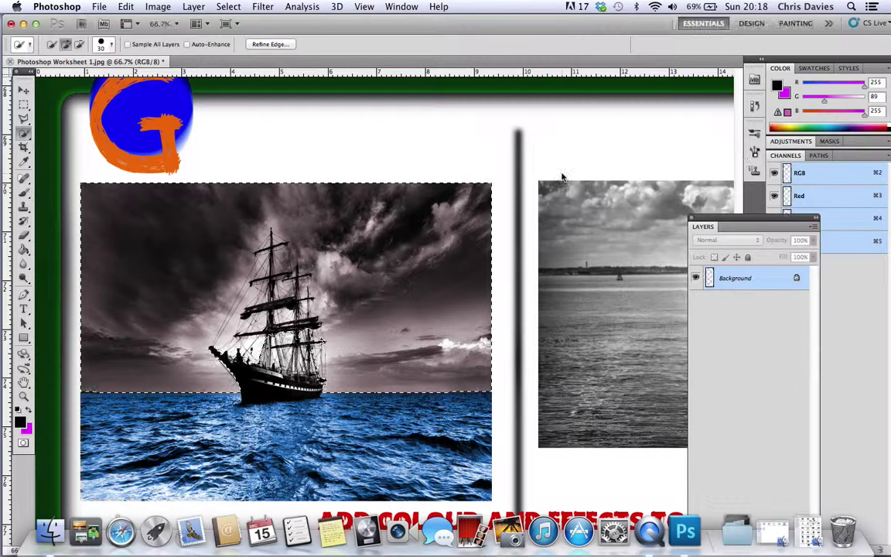
- Deselect the sky with Select > Deselect
left_click(227, 6)
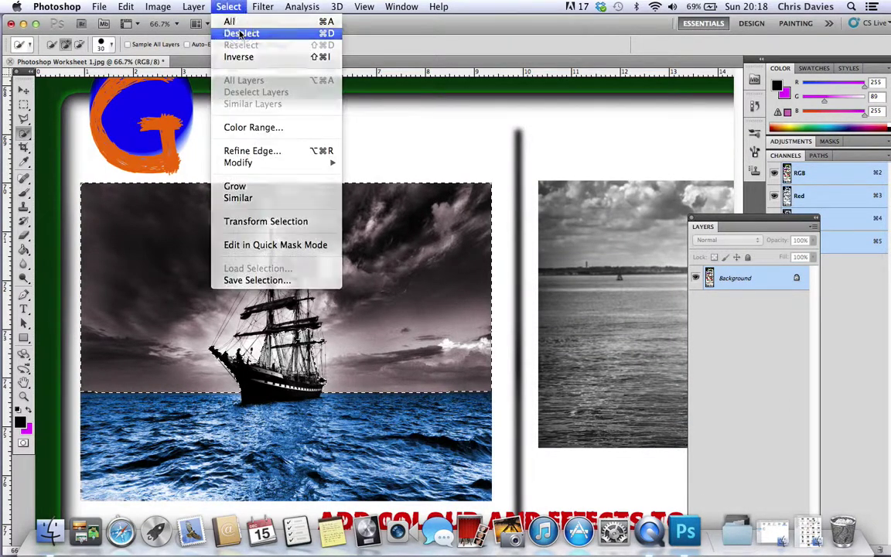
left_click(240, 32)
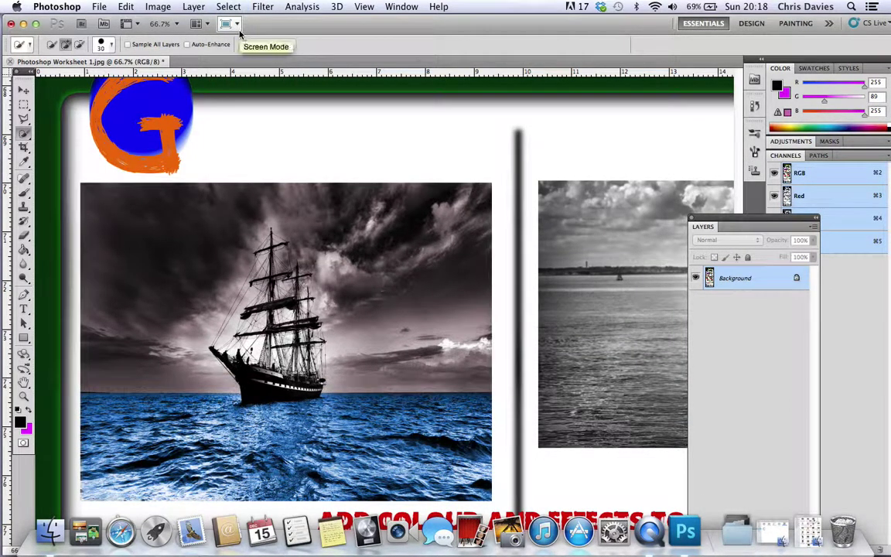